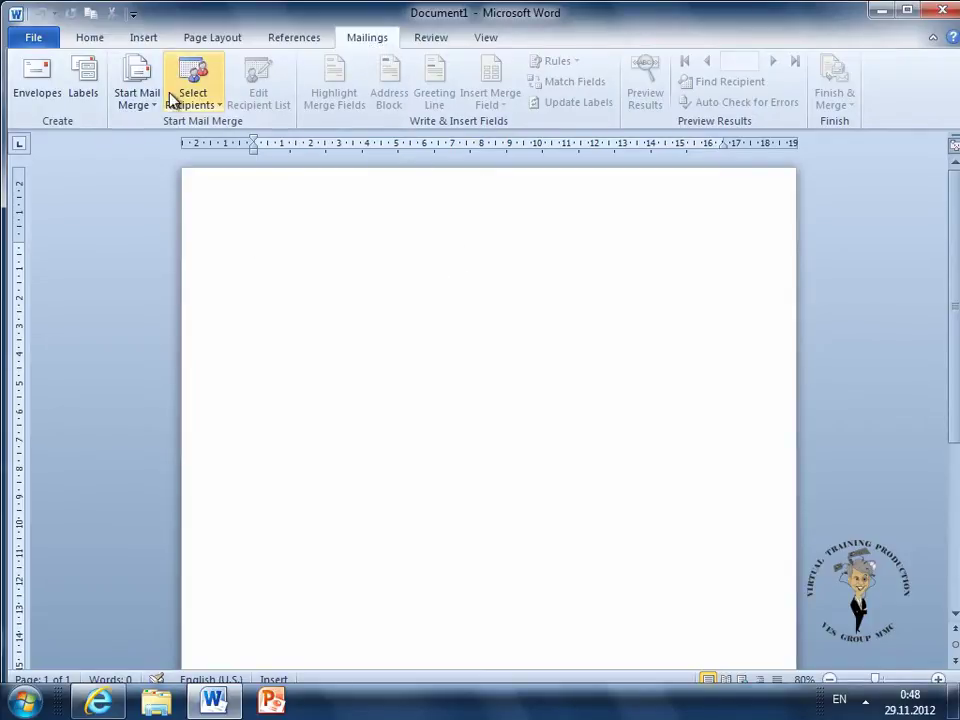
Open Envelopes and Labels, ticking then unticking Omit so the return address stays included
{"action": "left_click", "coordinate": [40, 86]}
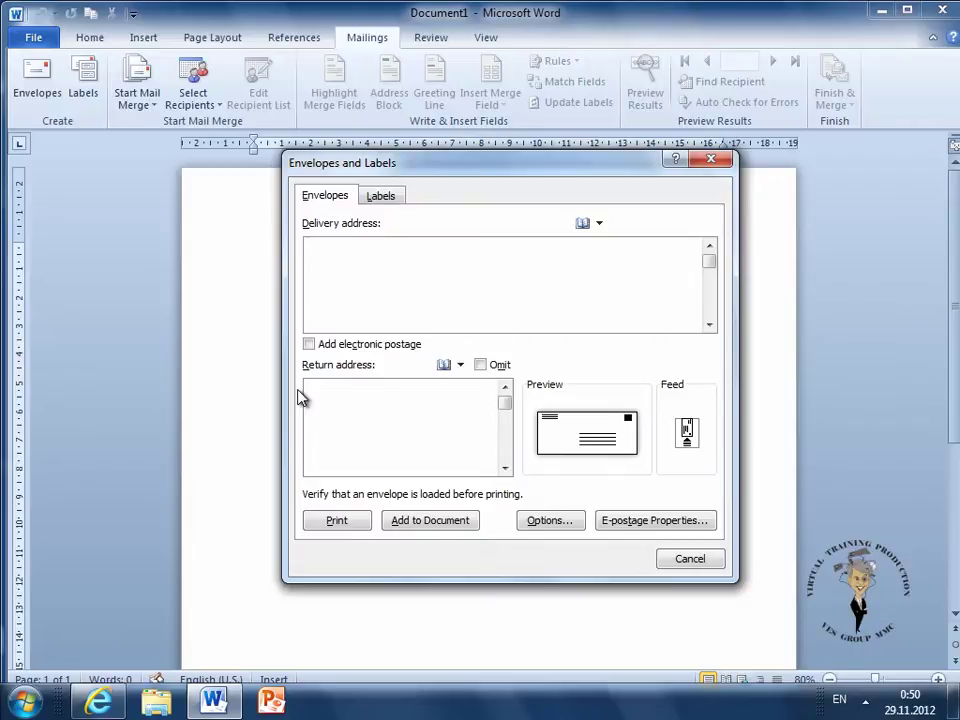
{"action": "left_click", "coordinate": [482, 366]}
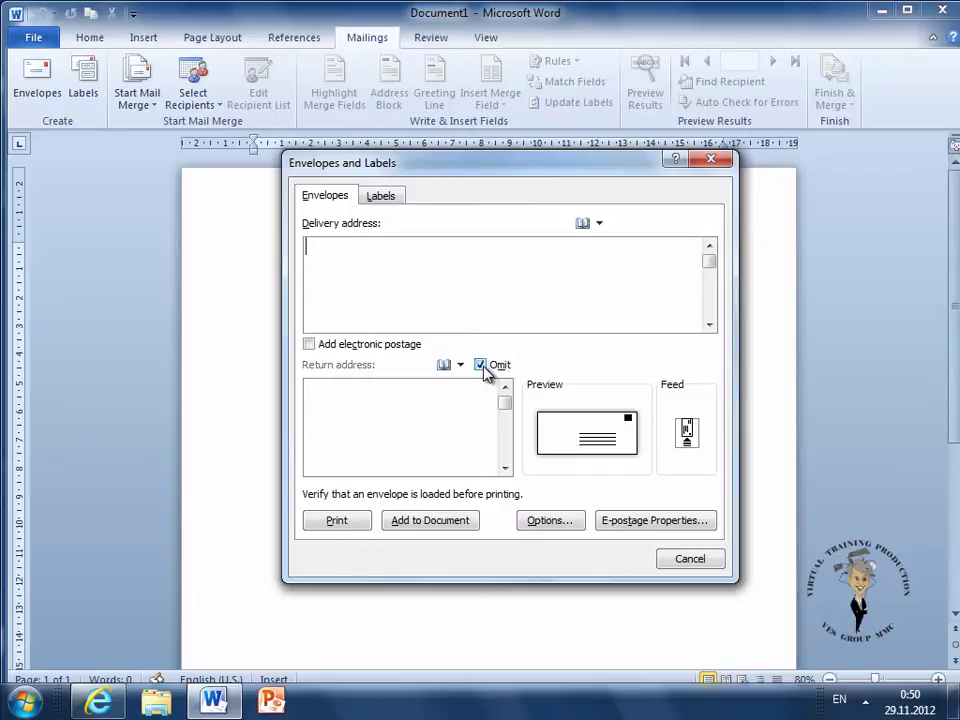
{"action": "left_click", "coordinate": [481, 366]}
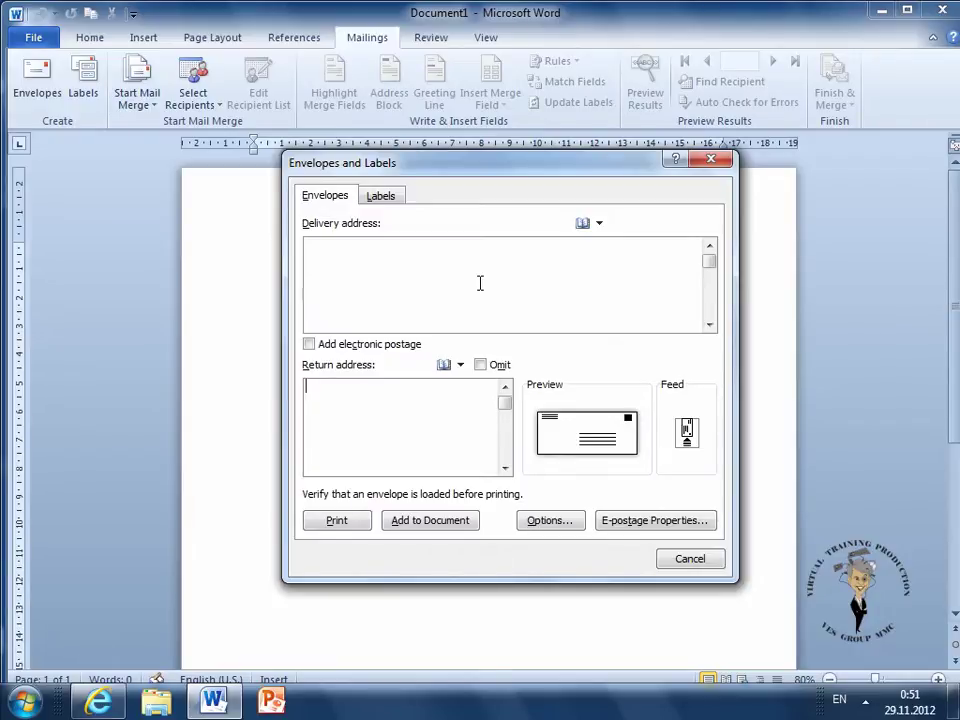
Fill the delivery address with a contact from the Suggested Contacts address book
{"action": "left_click", "coordinate": [582, 223]}
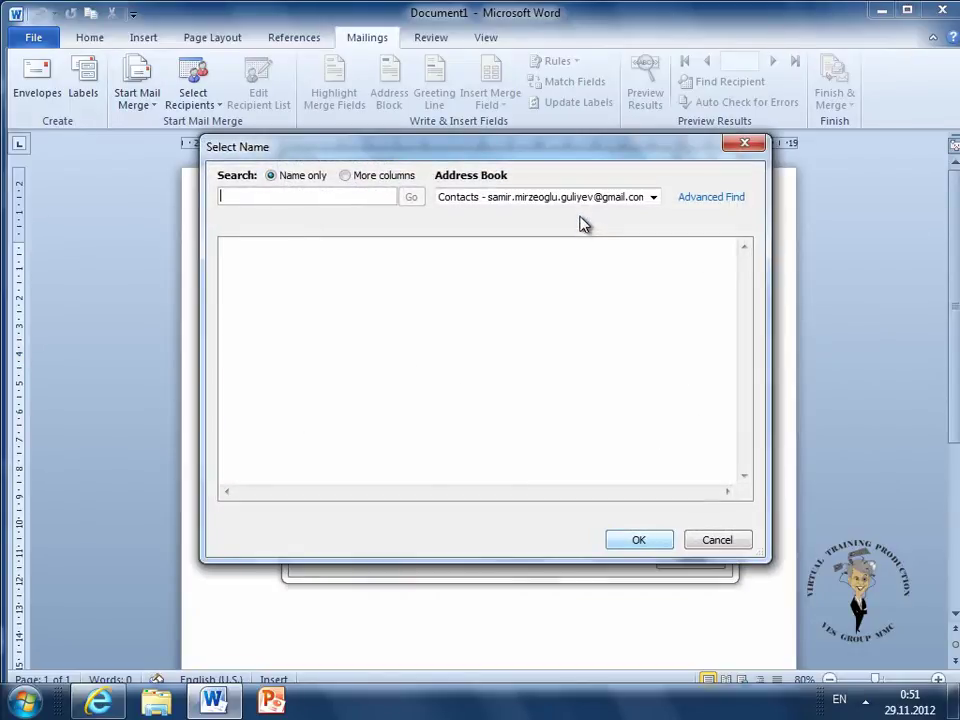
{"action": "left_click", "coordinate": [565, 197]}
{"action": "left_click", "coordinate": [563, 240]}
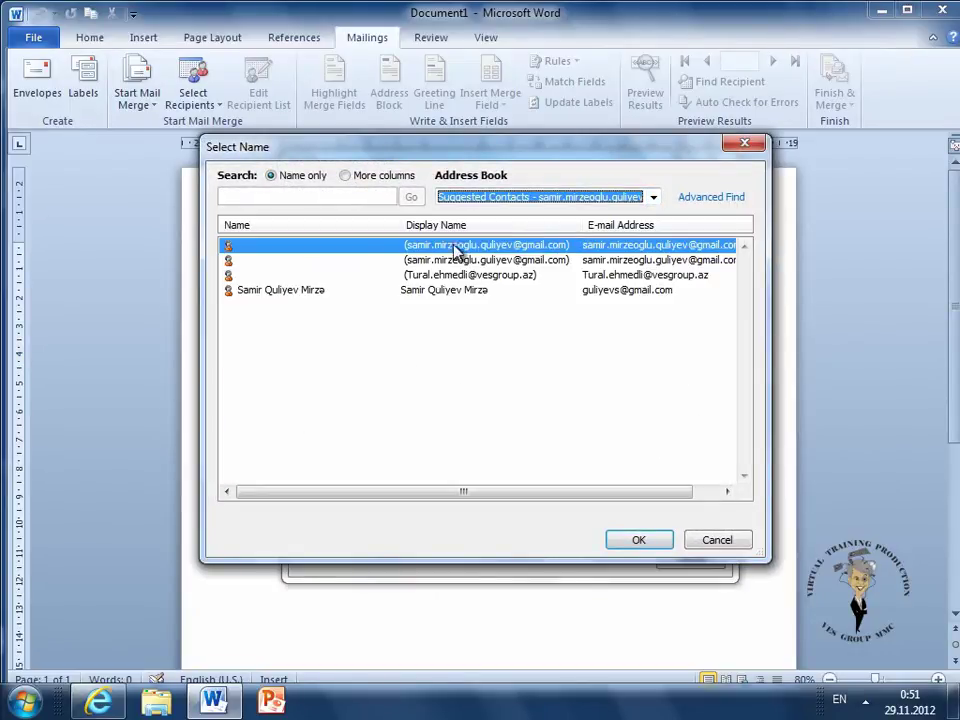
{"action": "left_click", "coordinate": [272, 292]}
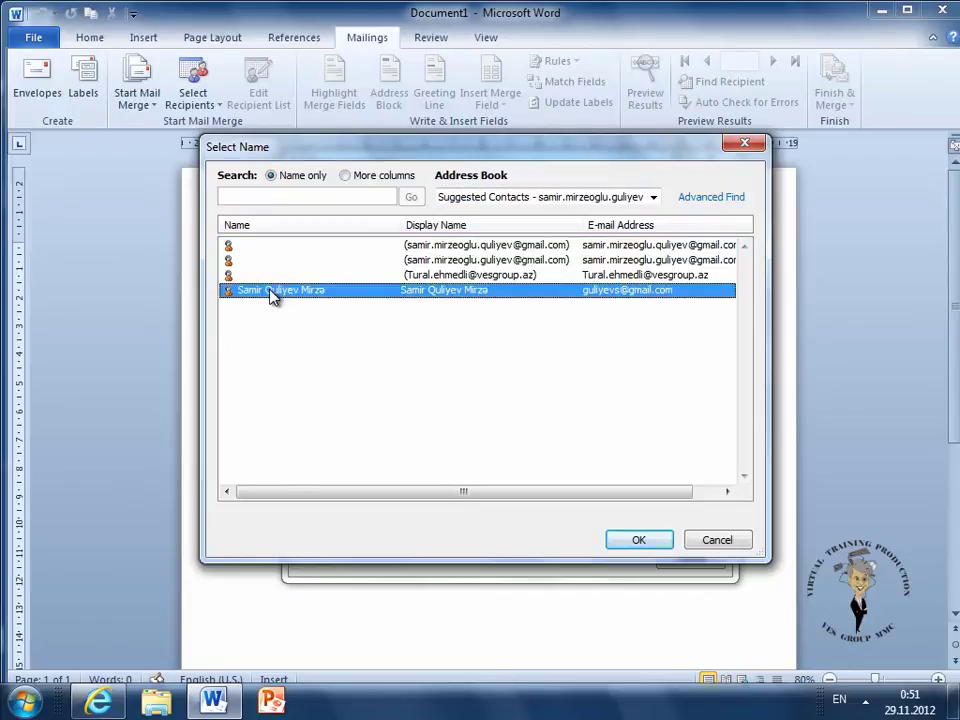
{"action": "left_click", "coordinate": [641, 542]}
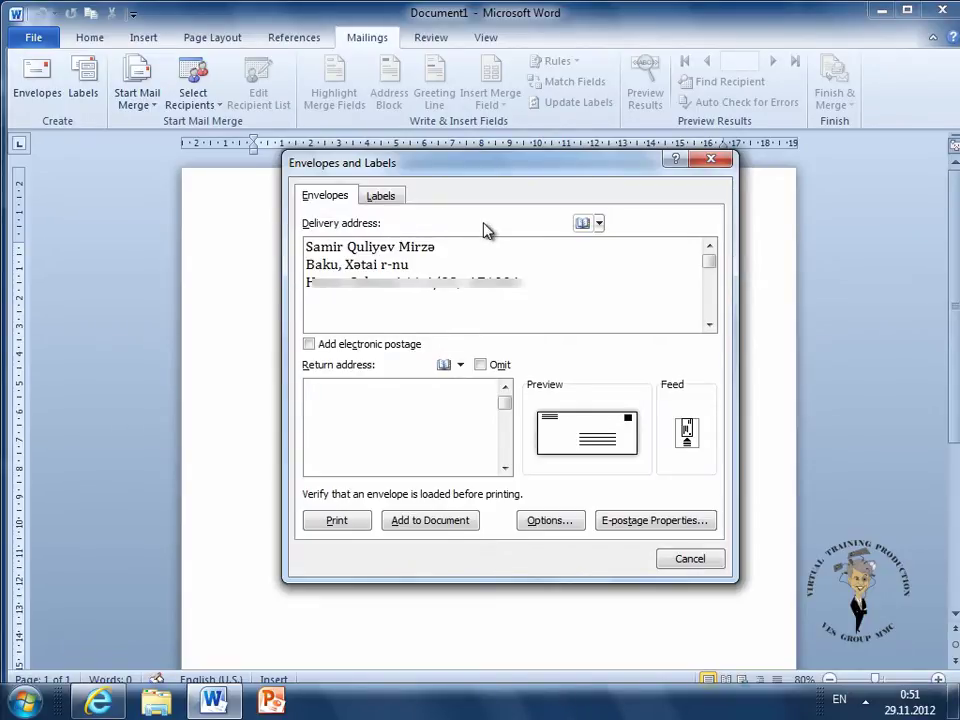
{"action": "left_click", "coordinate": [333, 390]}
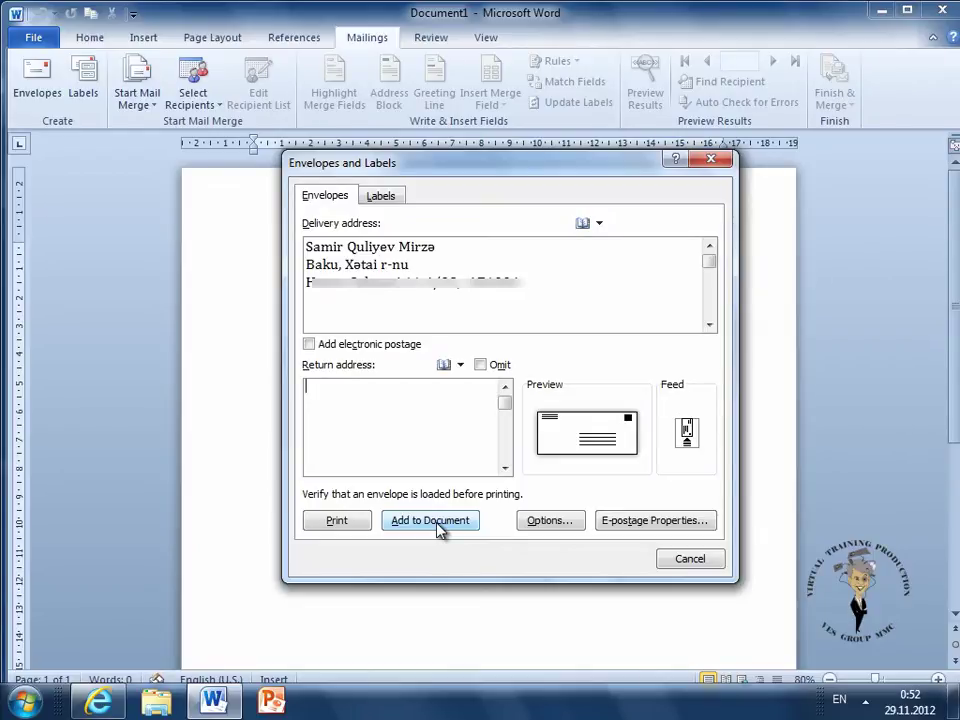
Set the envelope size to Custom size in Envelope Options, cancelling the Envelope Size box
{"action": "left_click", "coordinate": [549, 521]}
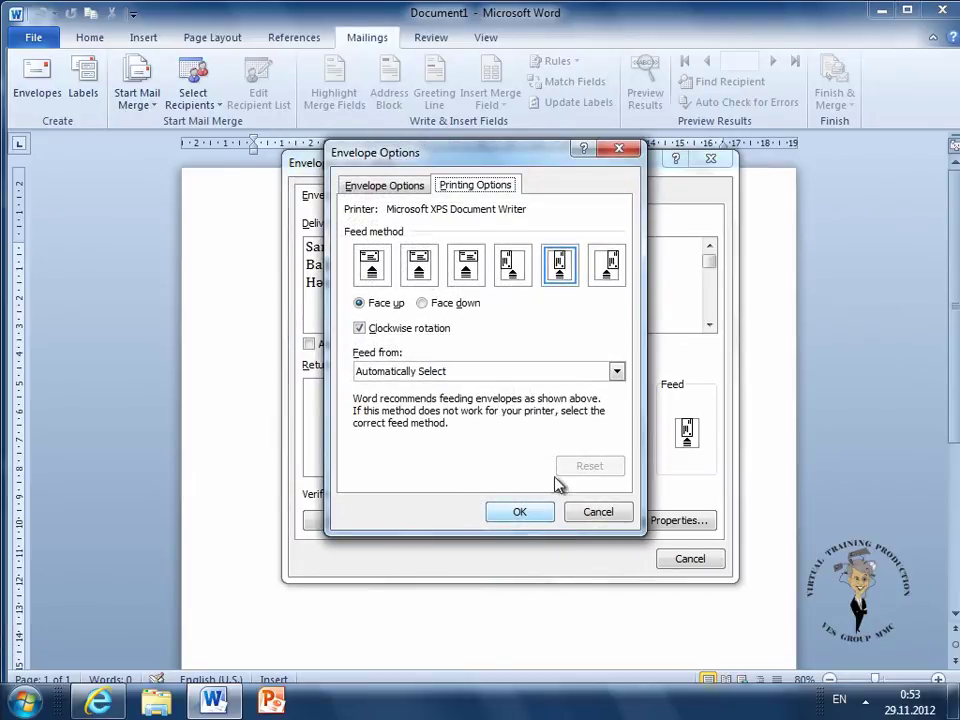
{"action": "left_click", "coordinate": [410, 185]}
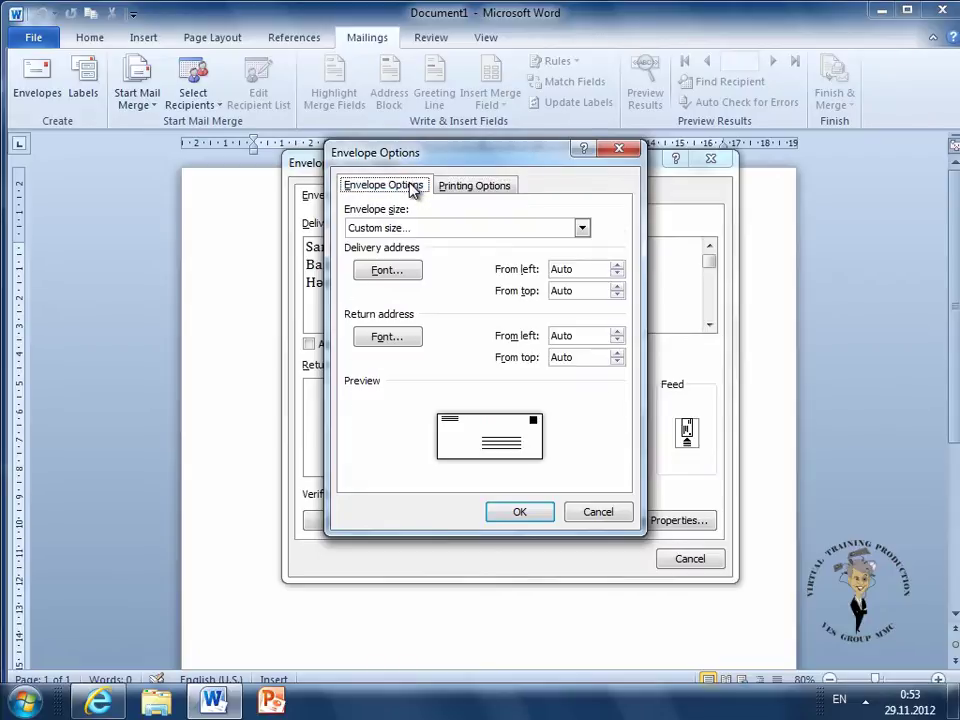
{"action": "left_click", "coordinate": [435, 229]}
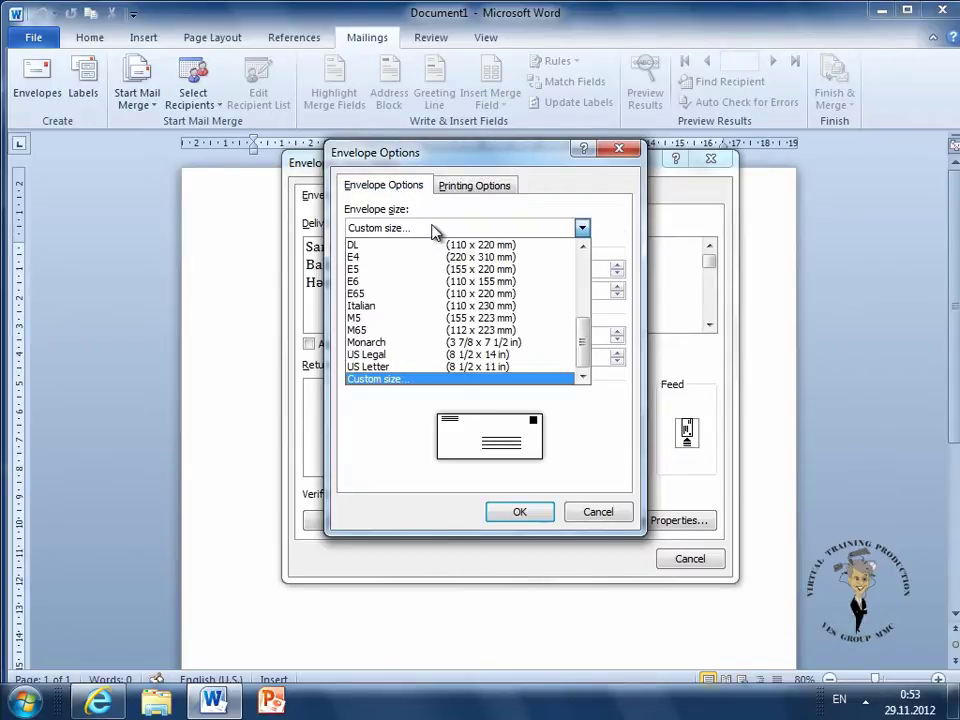
{"action": "scroll", "coordinate": [480, 343], "scroll_direction": "up", "scroll_amount": 4}
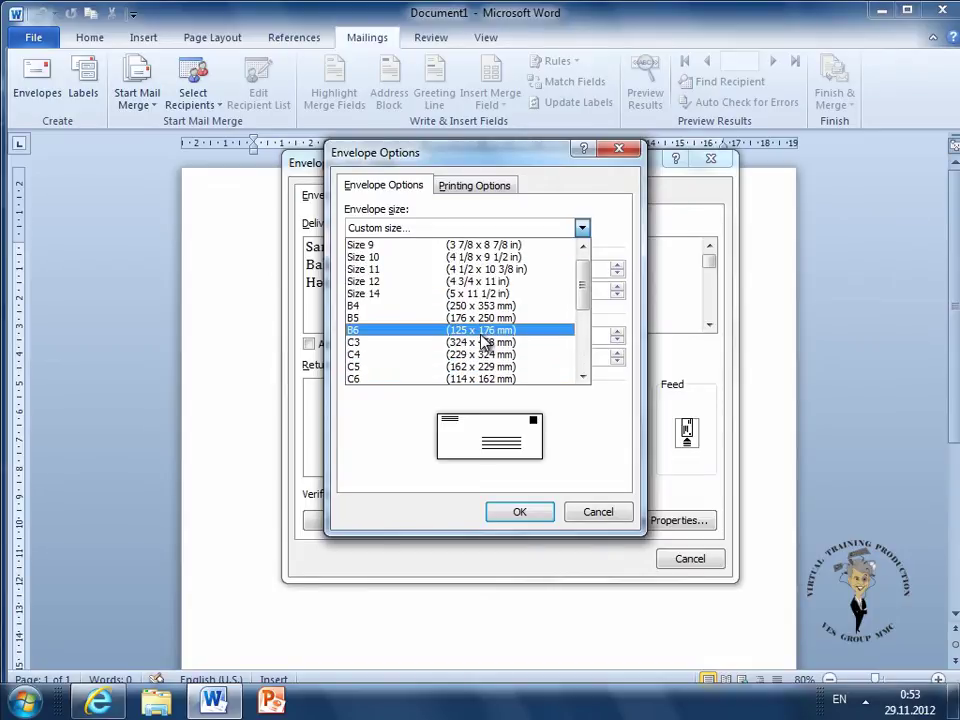
{"action": "scroll", "coordinate": [481, 343], "scroll_direction": "down", "scroll_amount": 4}
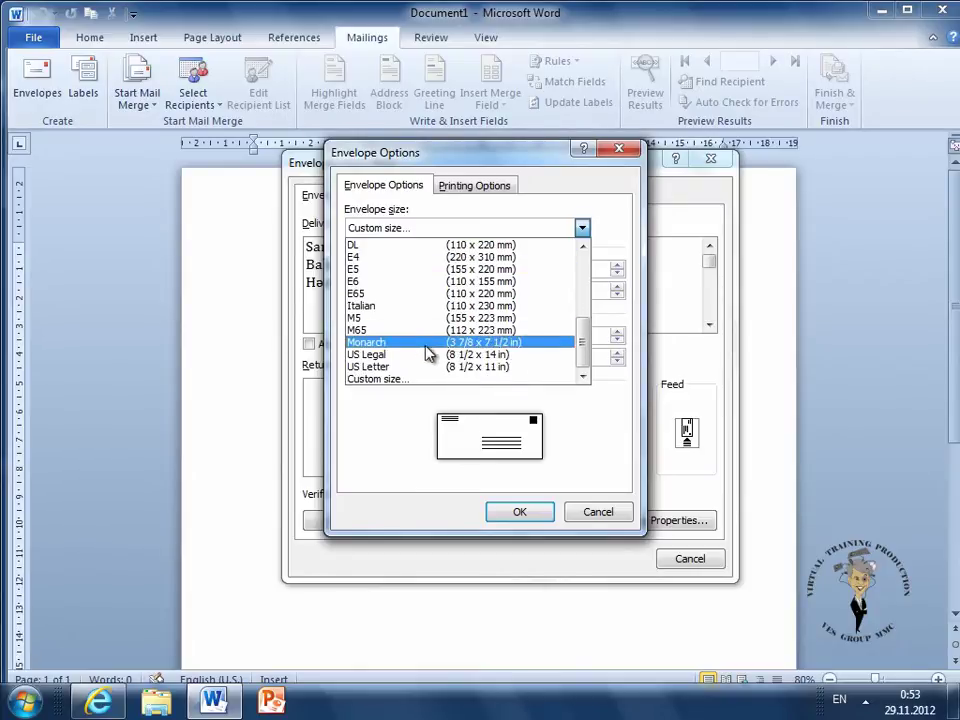
{"action": "left_click", "coordinate": [398, 383]}
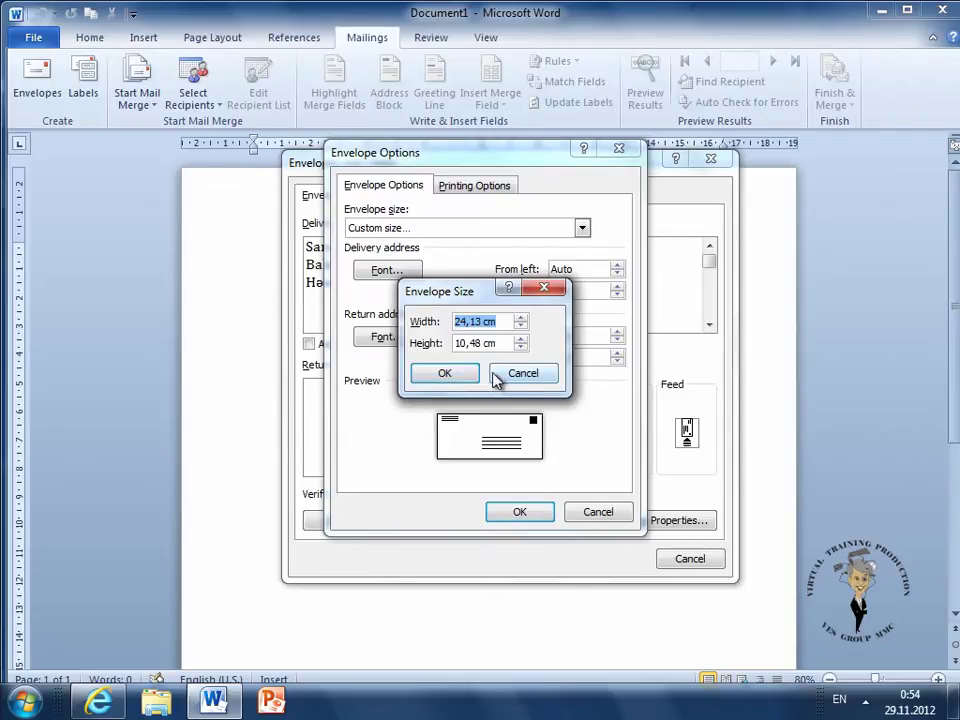
{"action": "left_click", "coordinate": [512, 378]}
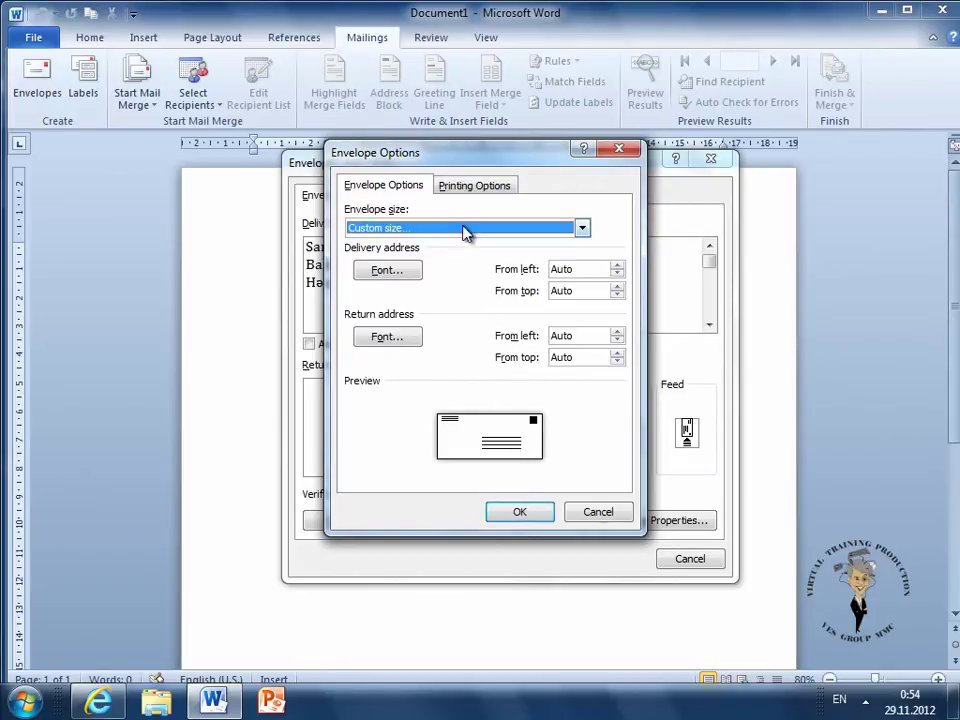
Select the sixth feed method under Printing Options and confirm it
{"action": "left_click", "coordinate": [464, 189]}
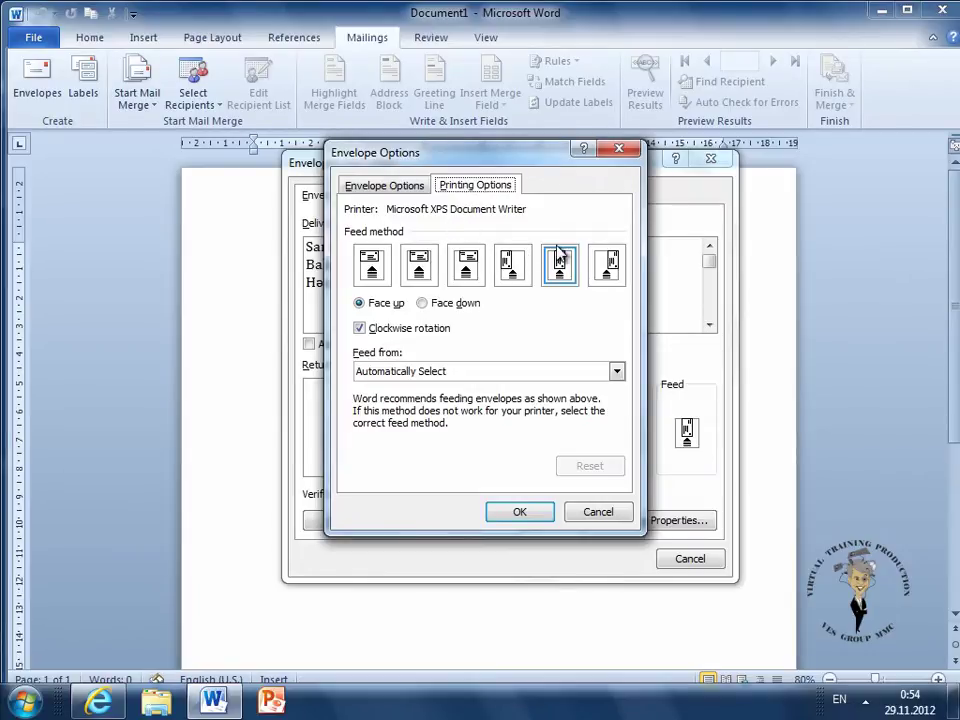
{"action": "left_click", "coordinate": [611, 262]}
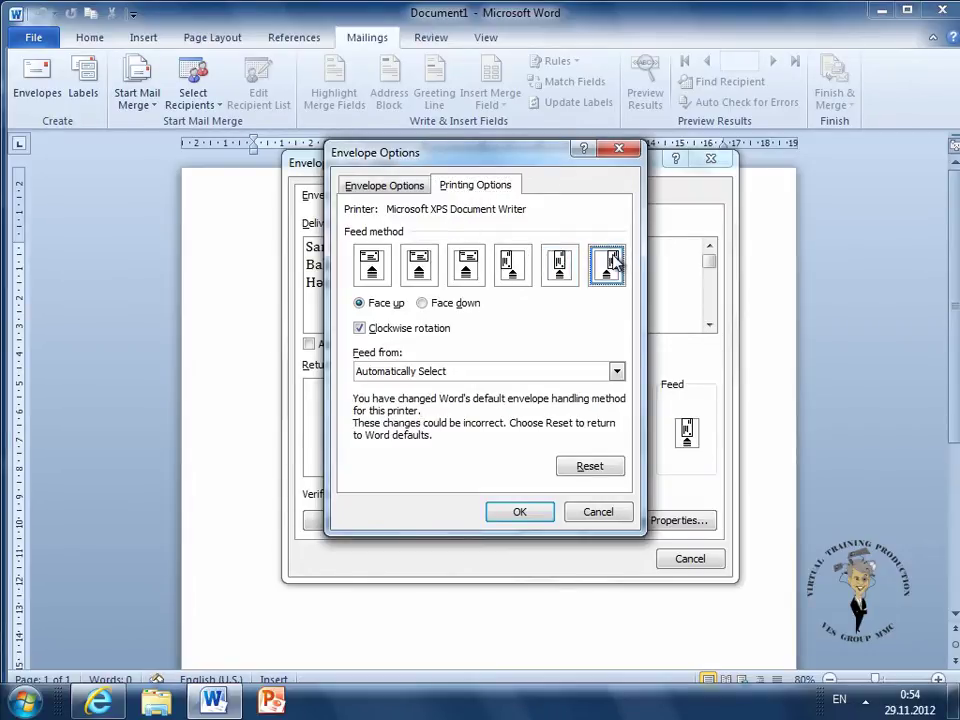
{"action": "left_click", "coordinate": [527, 514]}
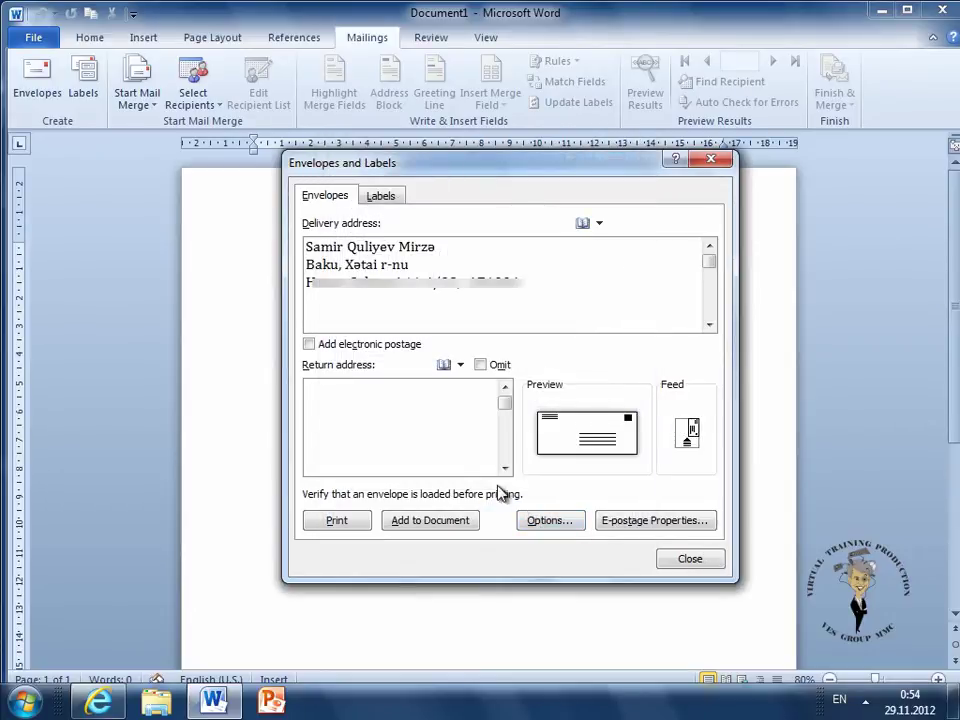
Close Envelopes and Labels without adding the envelope, leaving the Return address box blank
{"action": "left_click", "coordinate": [316, 393]}
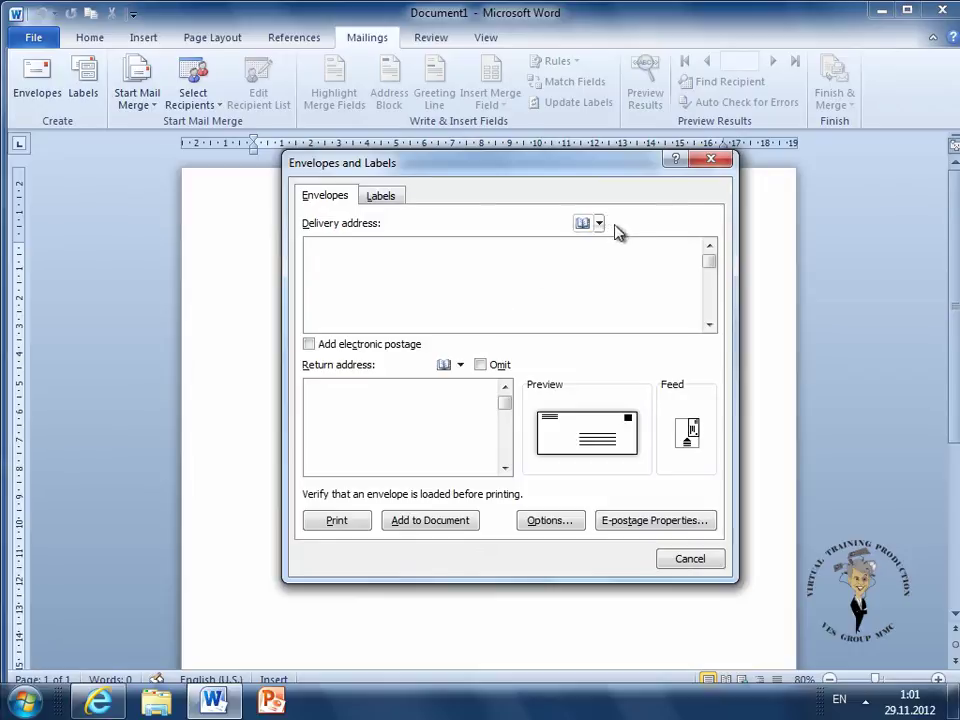
{"action": "left_click", "coordinate": [707, 160]}
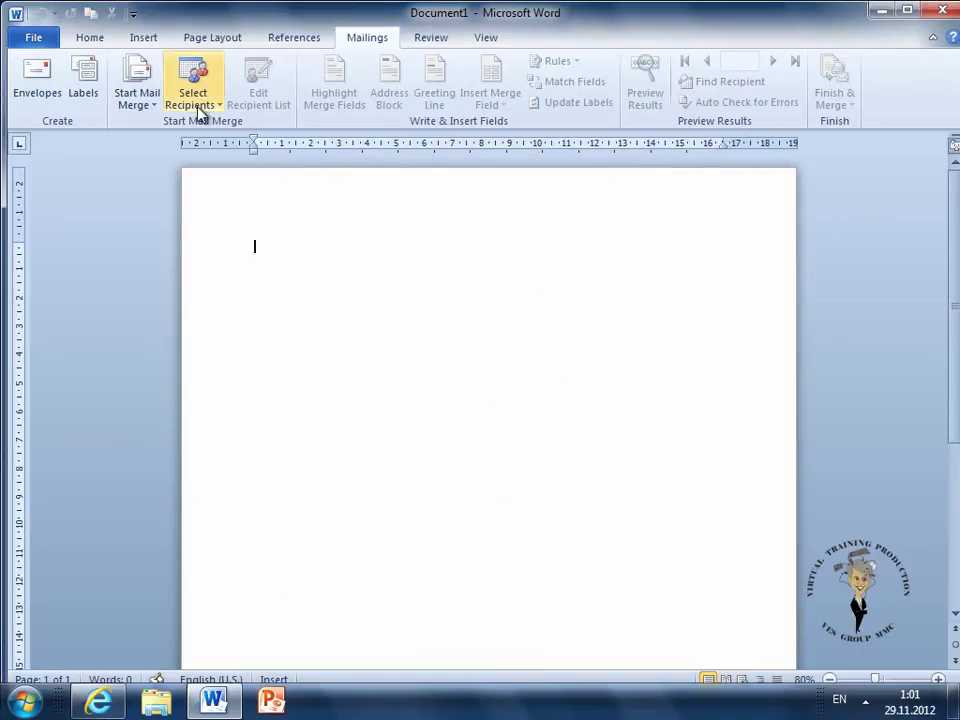
Enter the user's name and address into the Mailing address box under Word Options > Advanced > General
{"action": "left_click", "coordinate": [40, 38]}
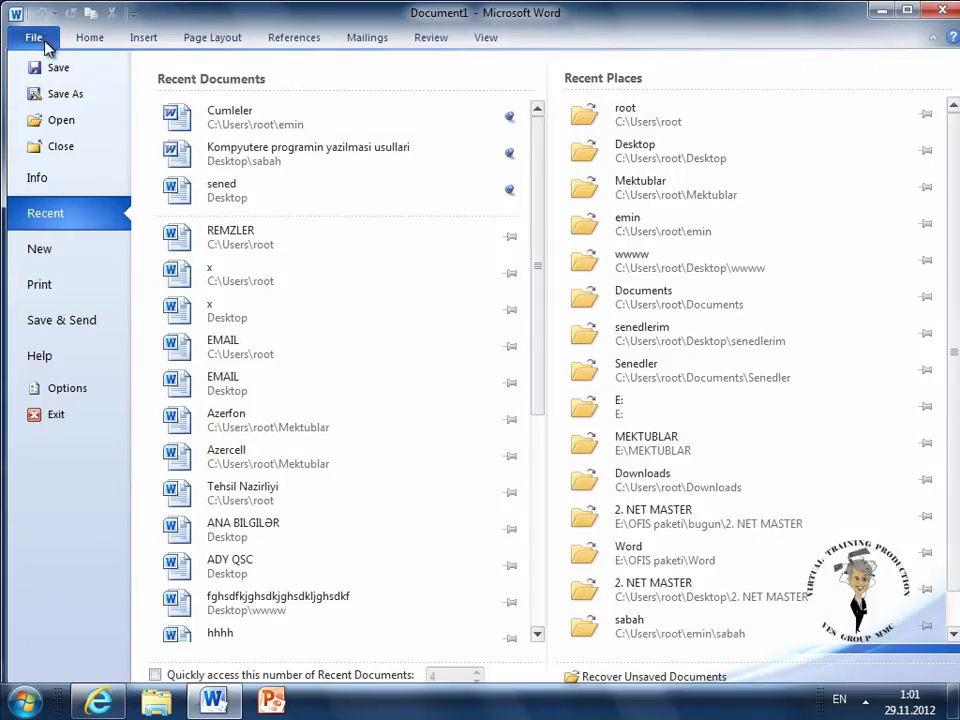
{"action": "left_click", "coordinate": [75, 392]}
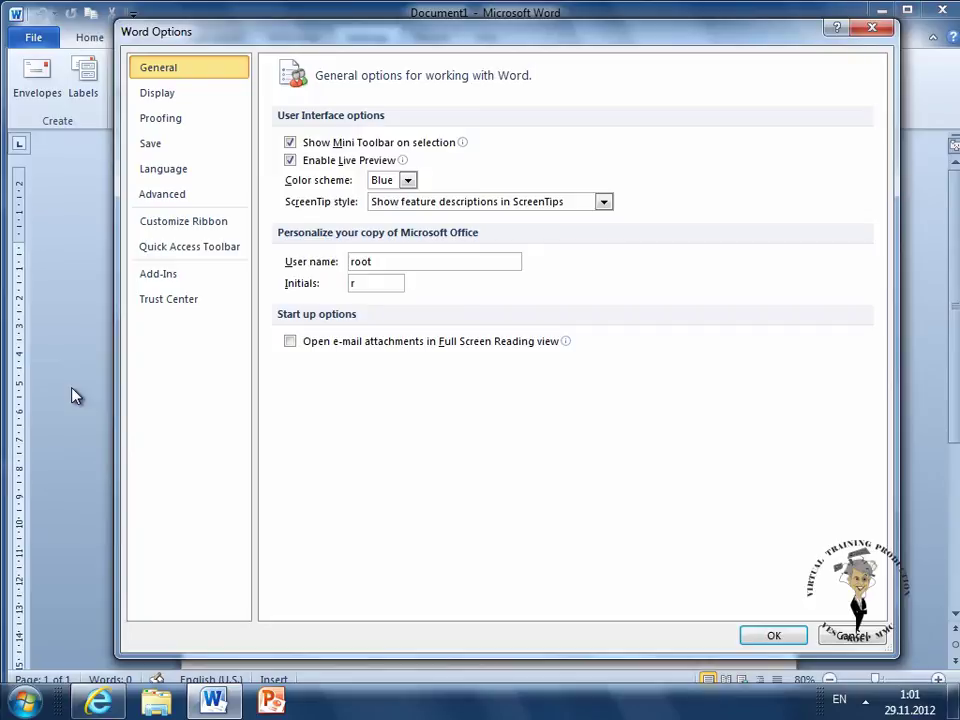
{"action": "left_click", "coordinate": [165, 197]}
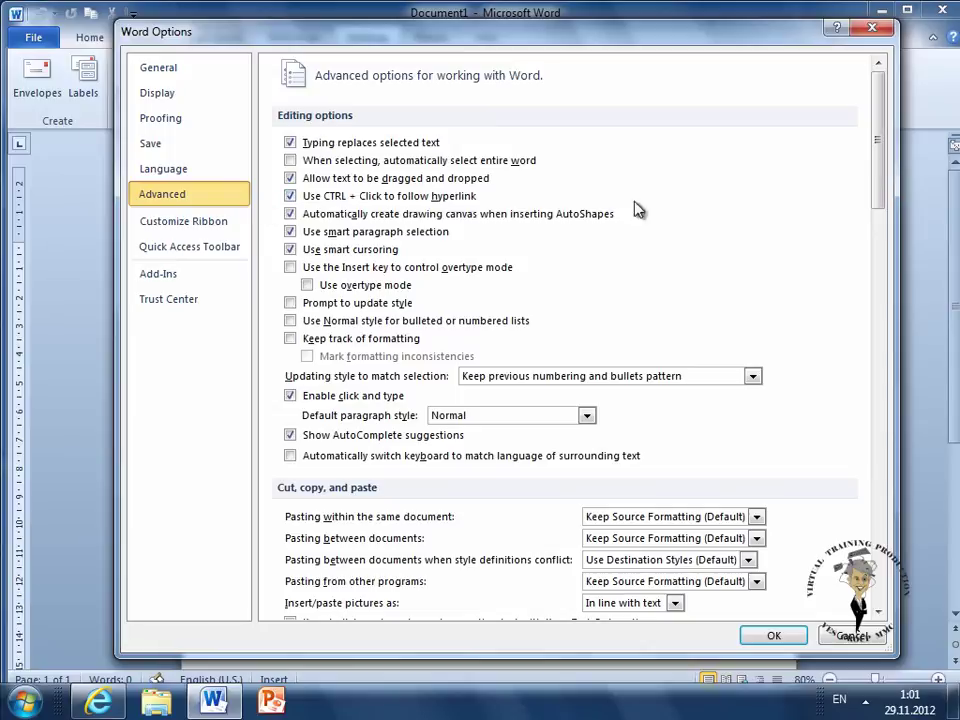
{"action": "left_click_drag", "start_coordinate": [873, 137], "coordinate": [873, 528]}
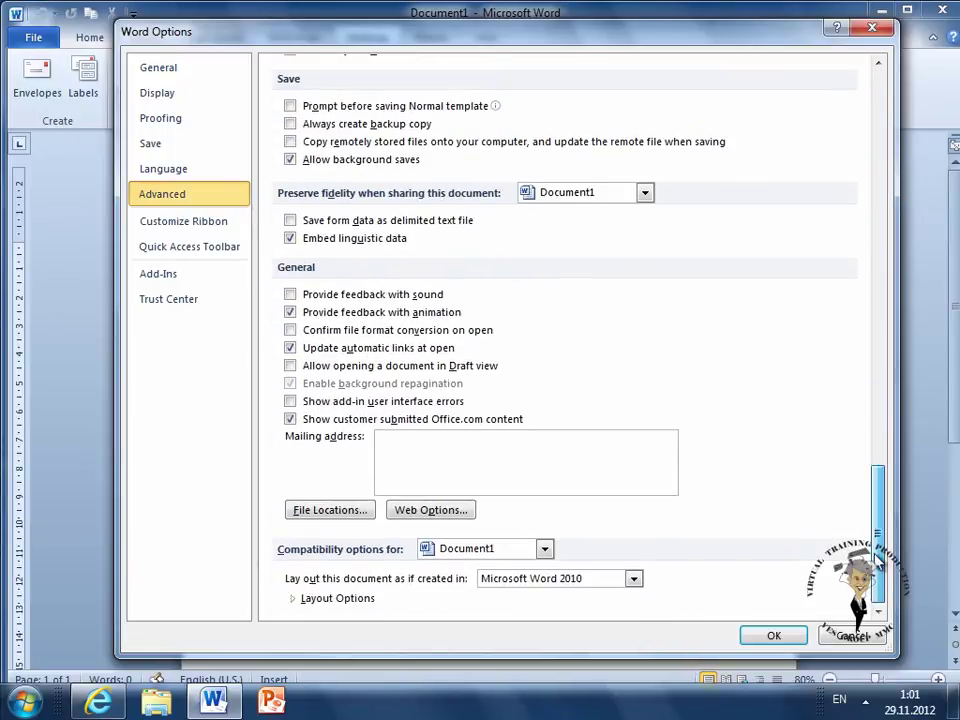
{"action": "left_click", "coordinate": [381, 436]}
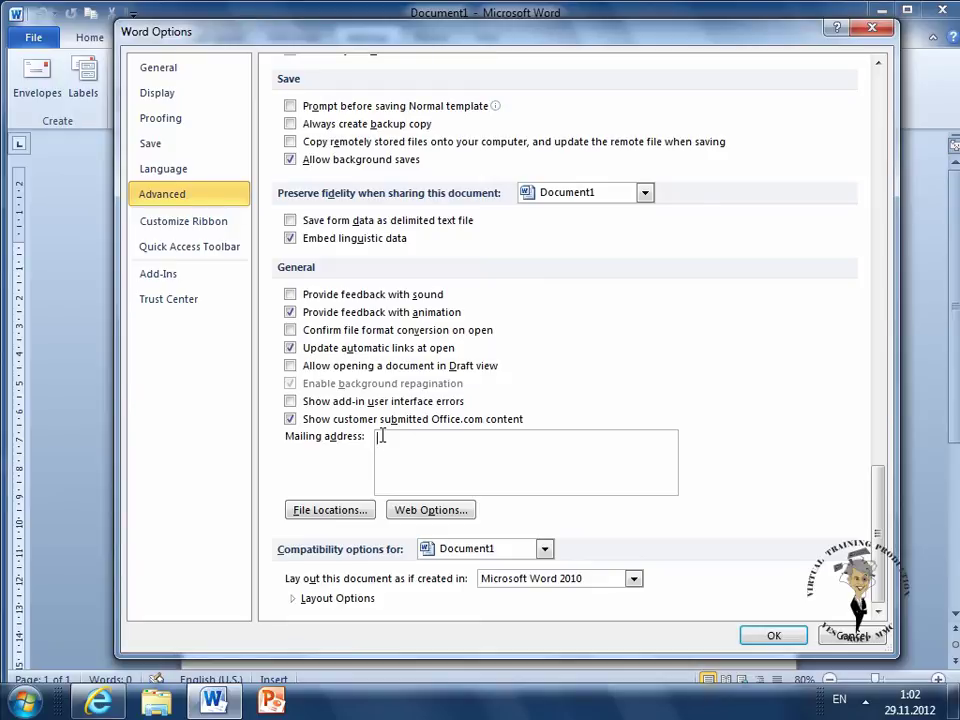
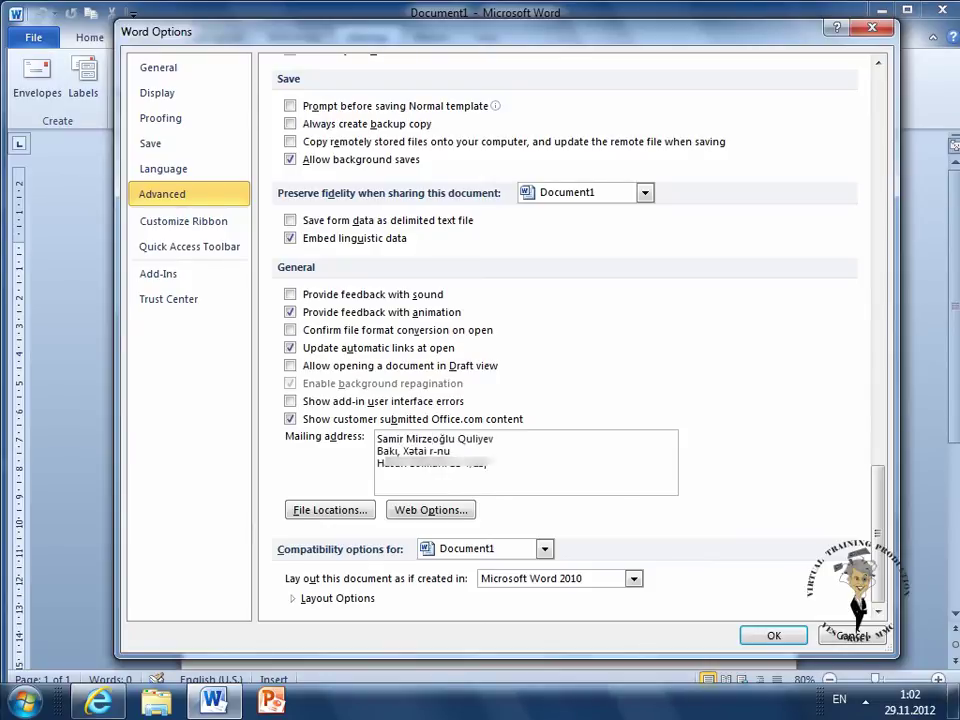
{"action": "key", "text": "alt+shift"}
{"action": "key", "text": "alt+shift"}
{"action": "key", "text": "BackSpace"}
Save the mailing address in Word Options and reopen Envelopes with it as return address
{"action": "left_click", "coordinate": [773, 637]}
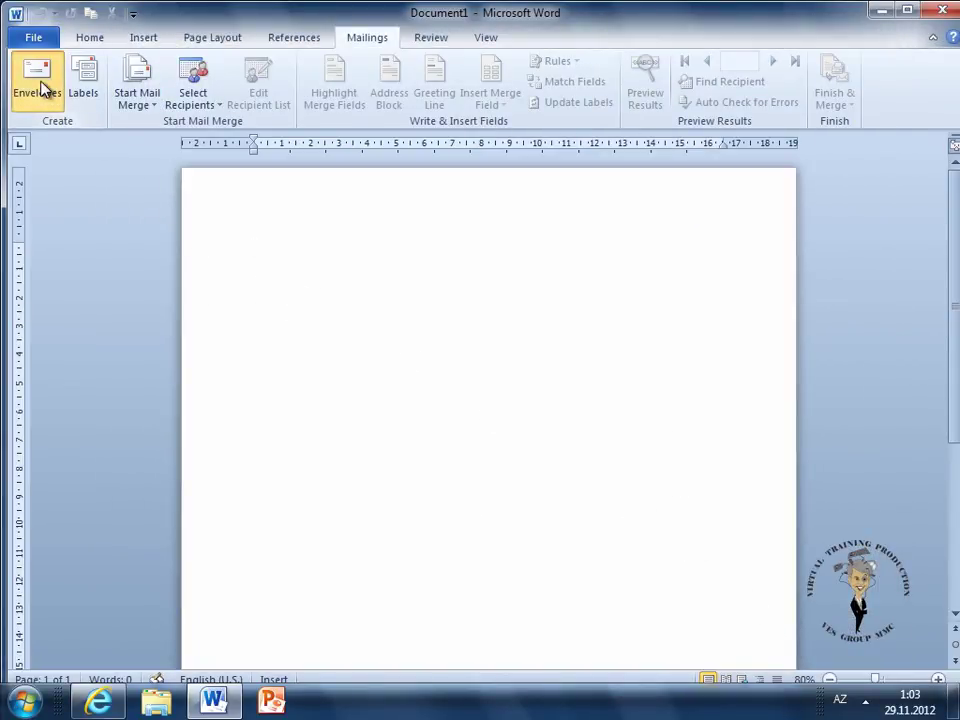
{"action": "left_click", "coordinate": [38, 82]}
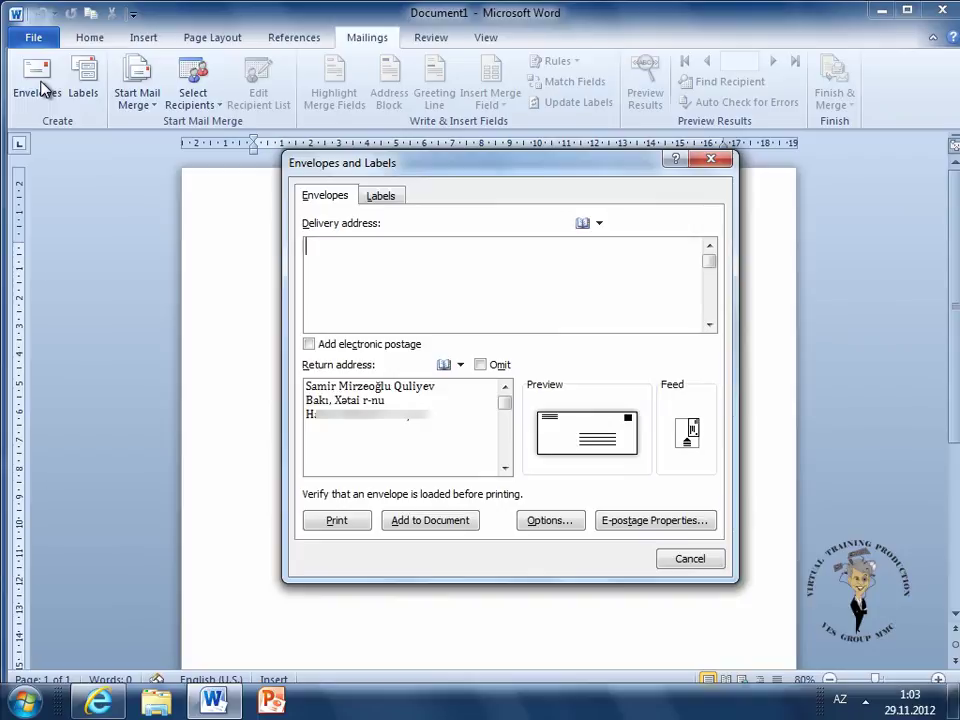